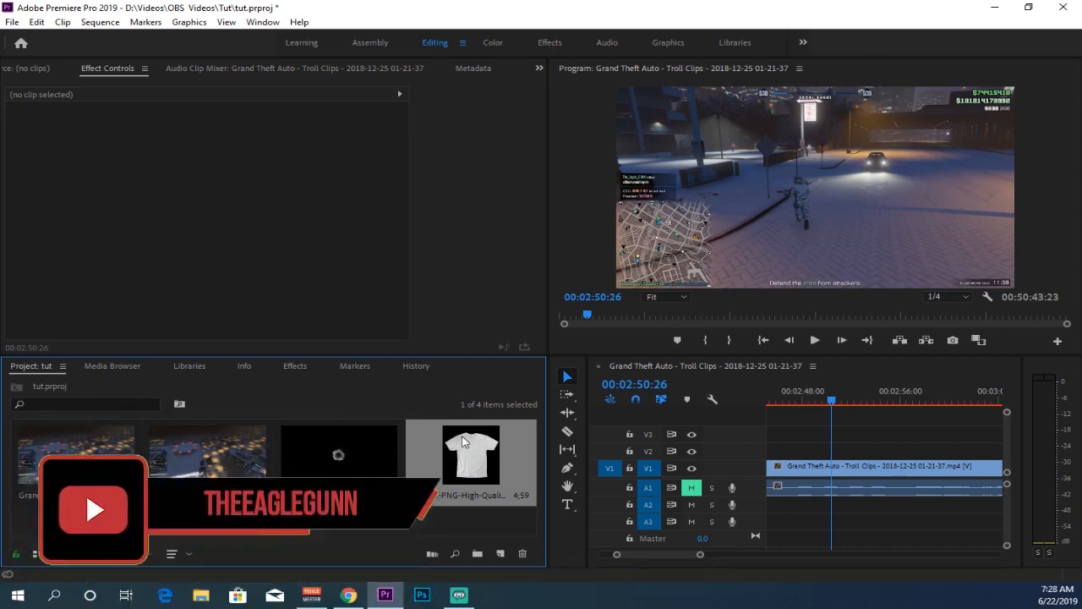
Place the Shockwave_01.mov clip on track V2 above the gameplay footage at the playhead
click(355, 459)
drag(355, 459, 833, 451)
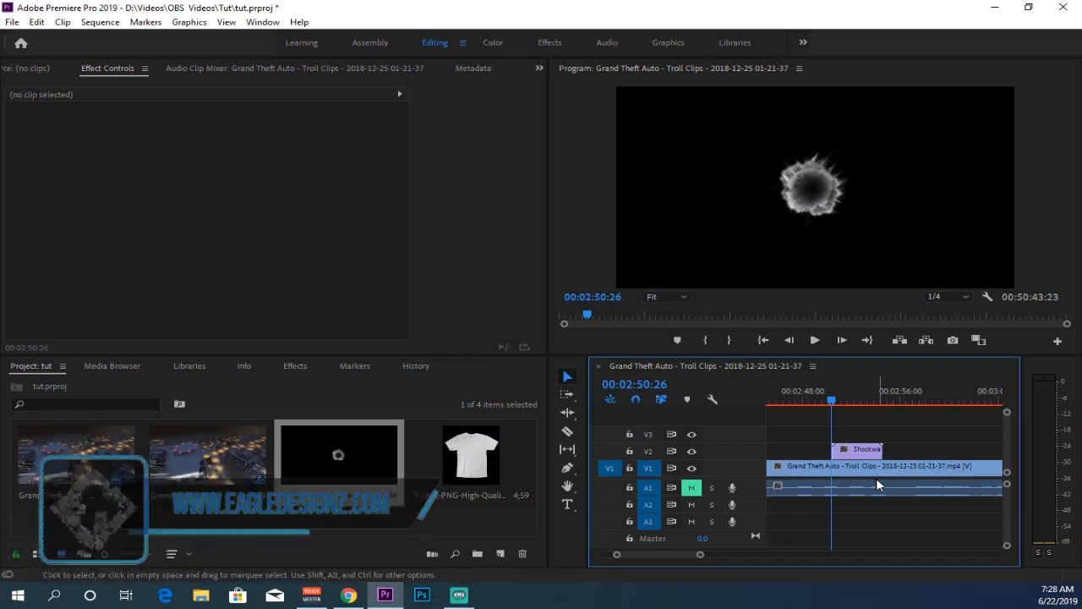
Set the shockwave clip's opacity blend mode to Screen
click(858, 449)
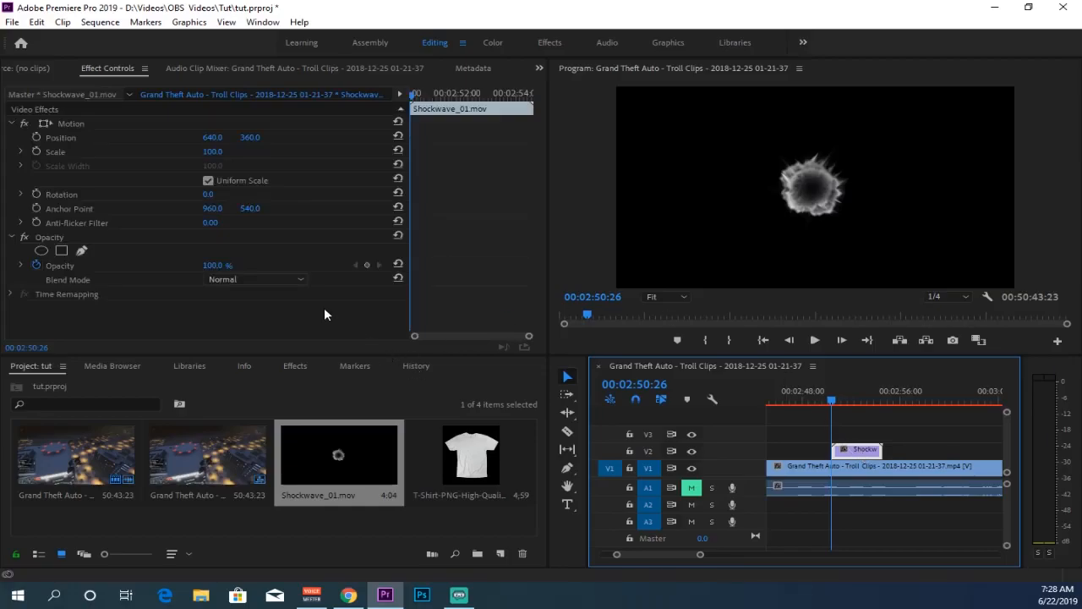
click(256, 280)
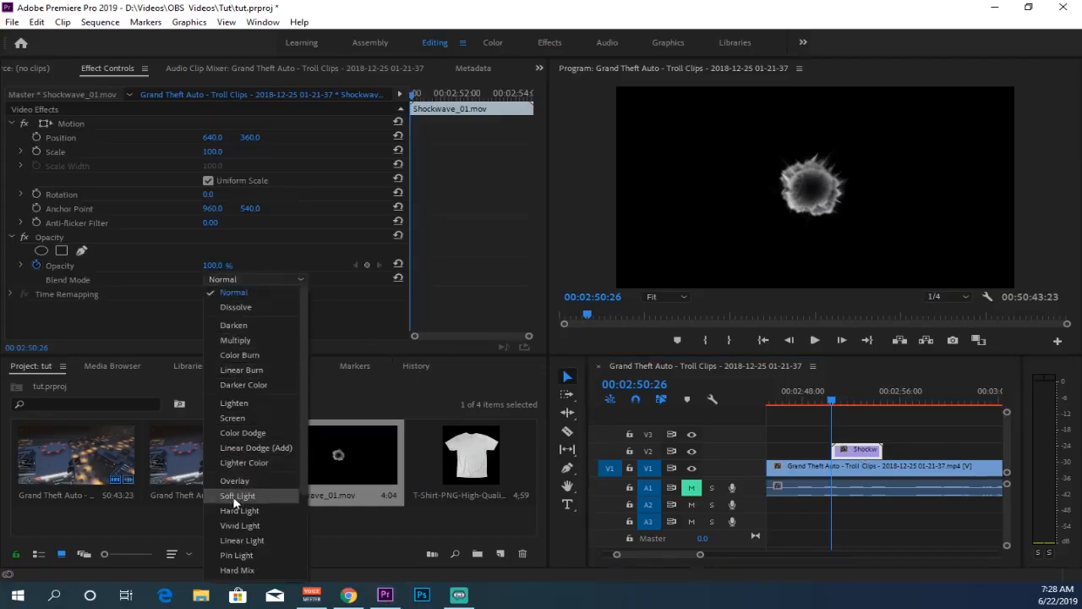
click(250, 417)
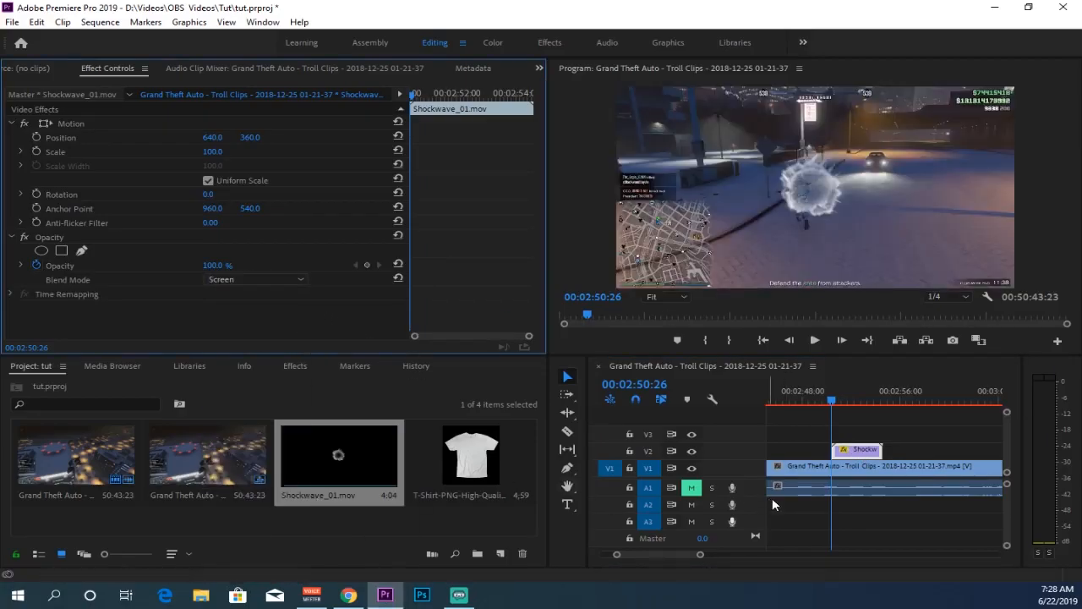
In the Color workspace, tint the shockwave's midtones blue using the Lumetri Color midtones wheel
mouse_move(831, 429)
mouse_down()
mouse_move(854, 428)
mouse_move(835, 430)
mouse_up()
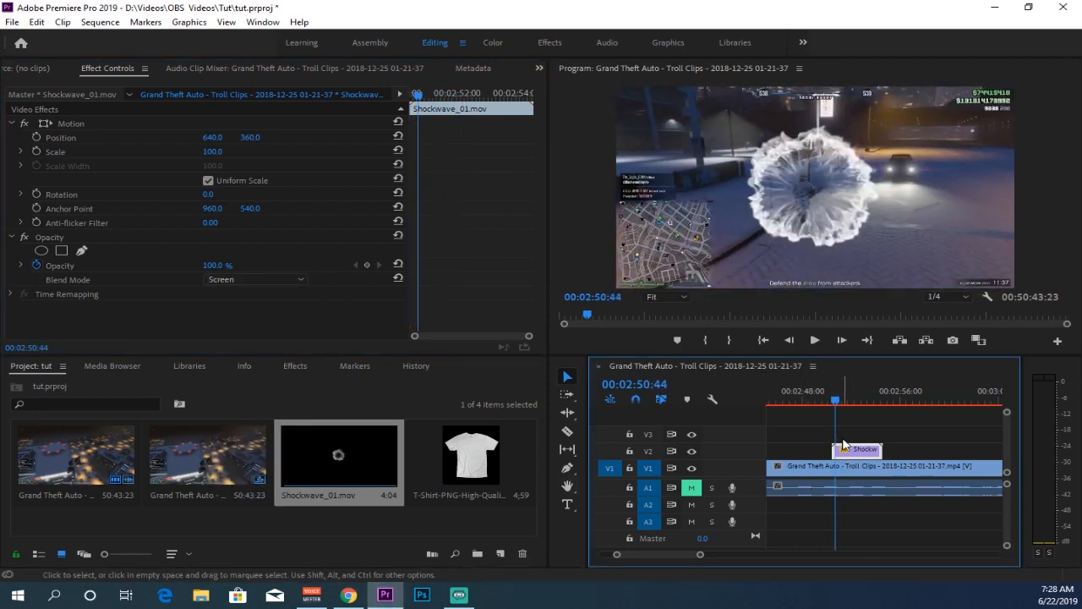
click(493, 42)
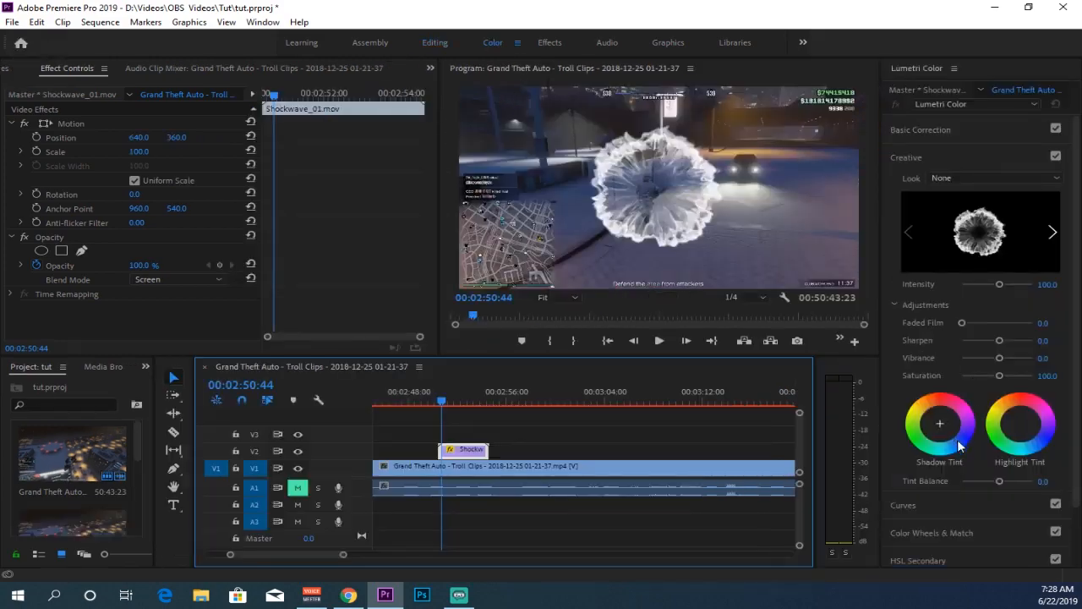
scroll(958, 503, down, 1)
click(907, 494)
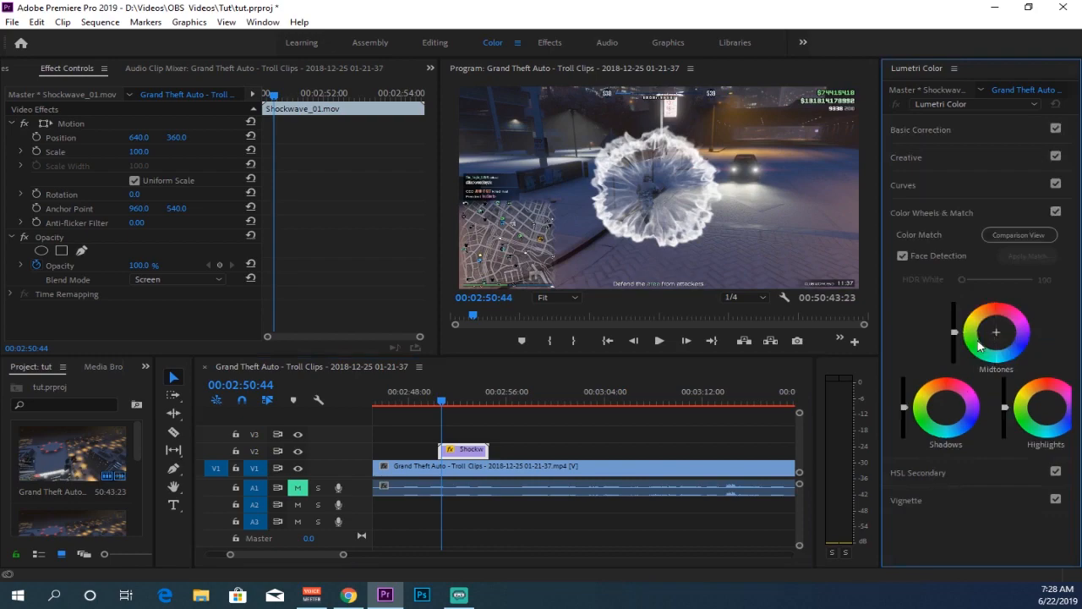
click(976, 347)
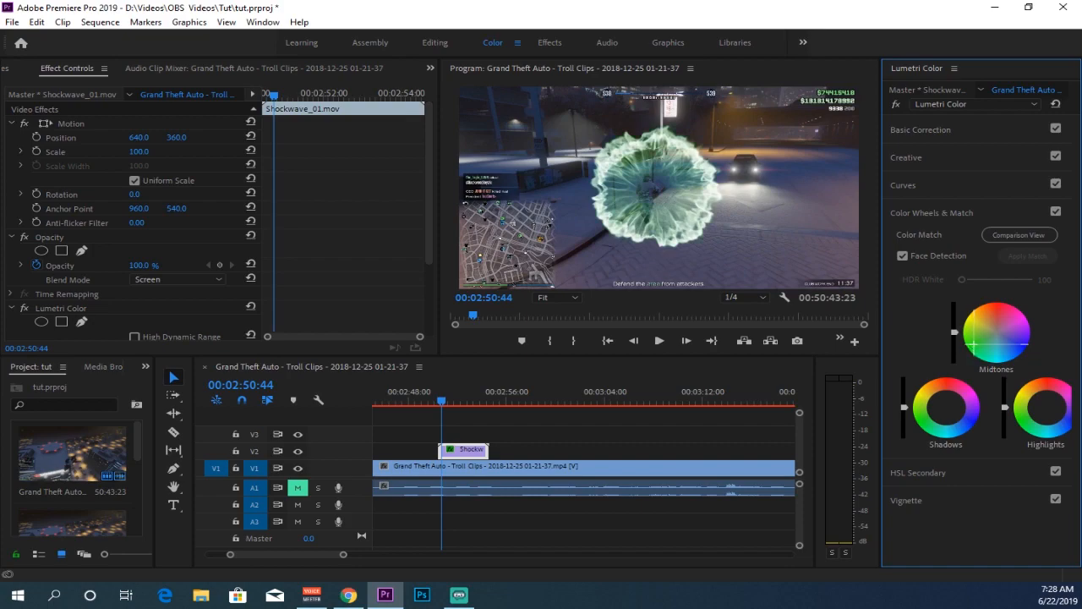
drag(973, 344, 1027, 345)
Back in Editing, place the T-Shirt-PNG image on track V3 above the shockwave clip
mouse_move(443, 426)
mouse_down()
mouse_move(432, 427)
mouse_move(493, 427)
mouse_move(463, 427)
mouse_up()
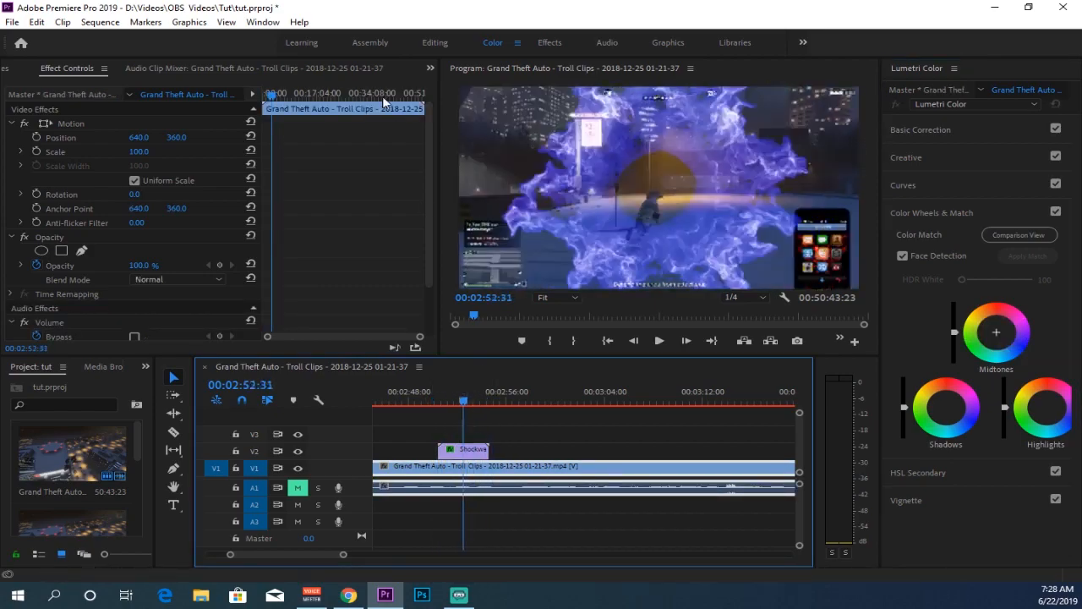
click(438, 42)
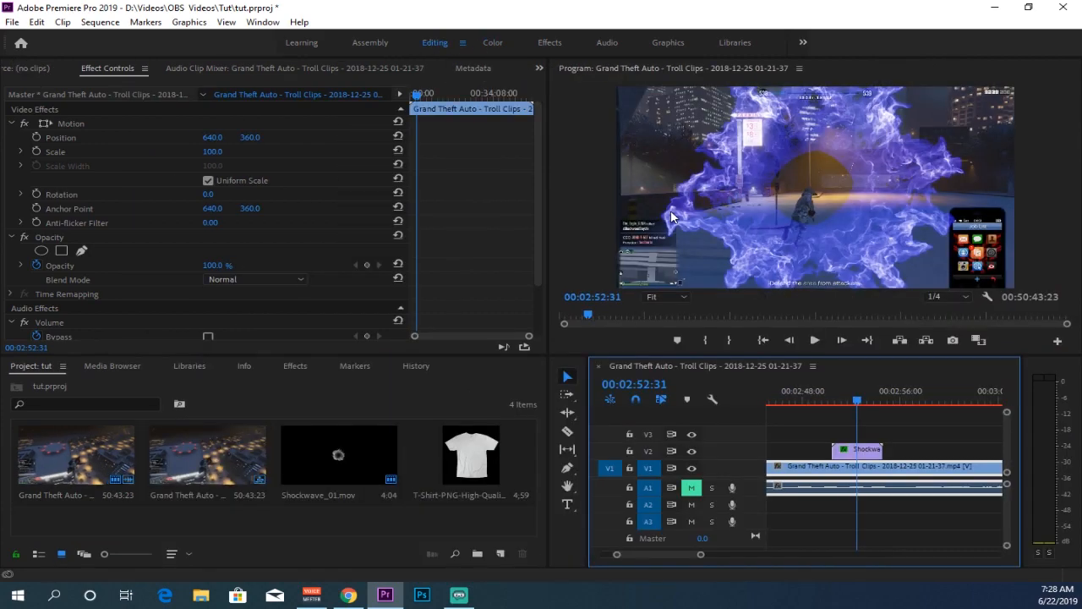
mouse_move(854, 419)
mouse_down()
mouse_move(824, 419)
mouse_move(836, 422)
mouse_up()
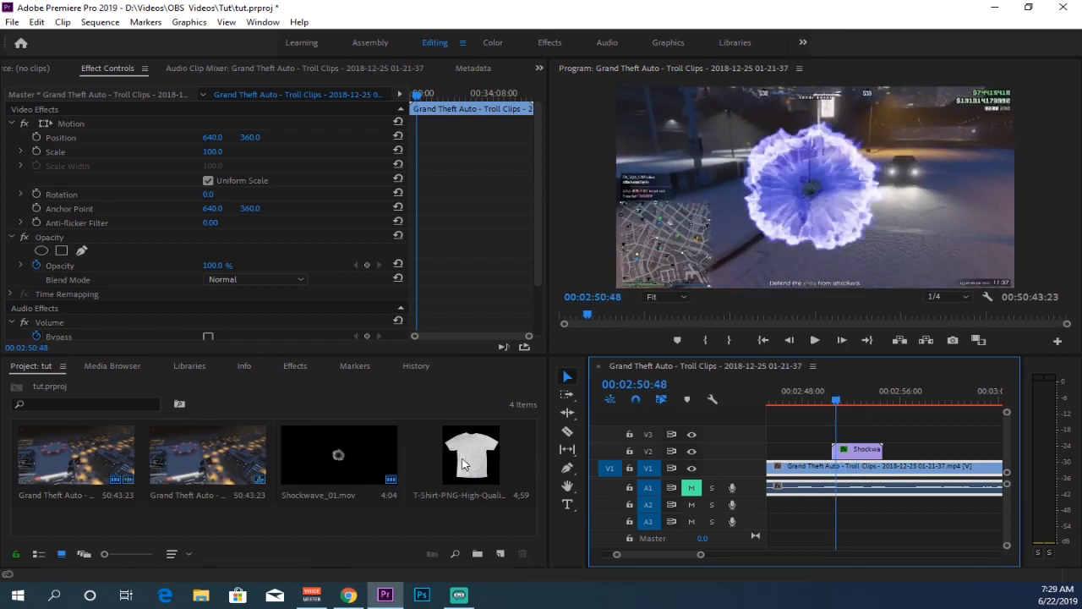
click(463, 470)
drag(703, 440, 866, 433)
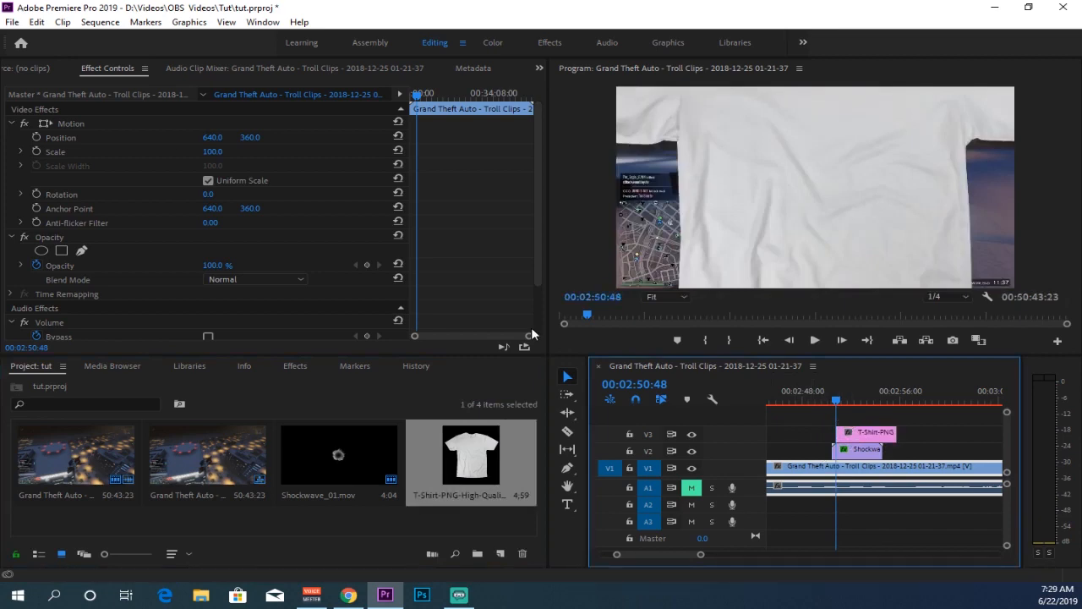
Select the T-shirt clip and scale it down to 19
drag(207, 152, 155, 152)
key(ctrl+z)
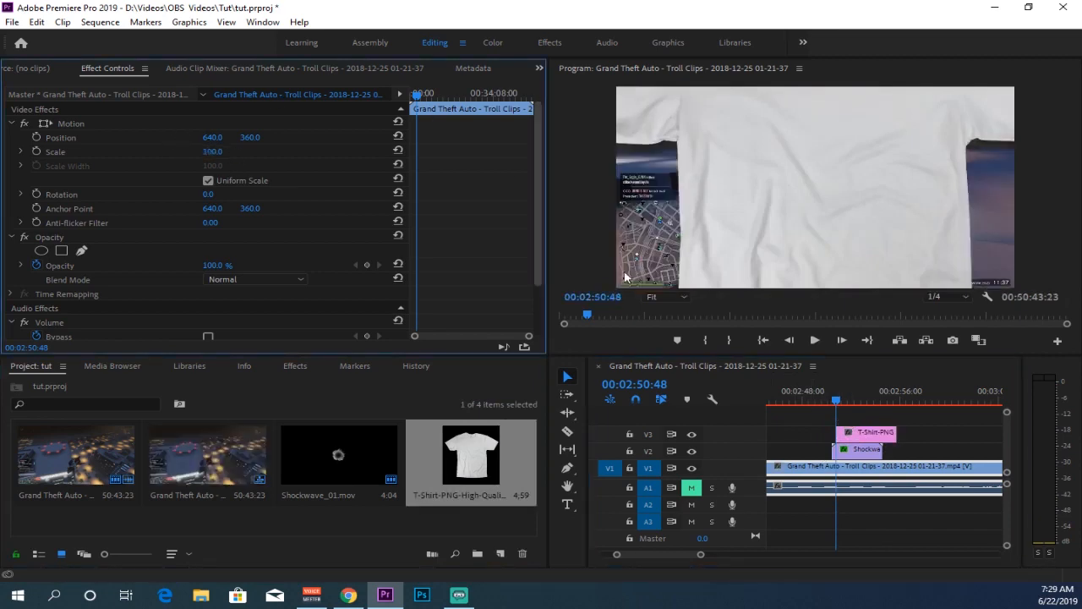
click(860, 438)
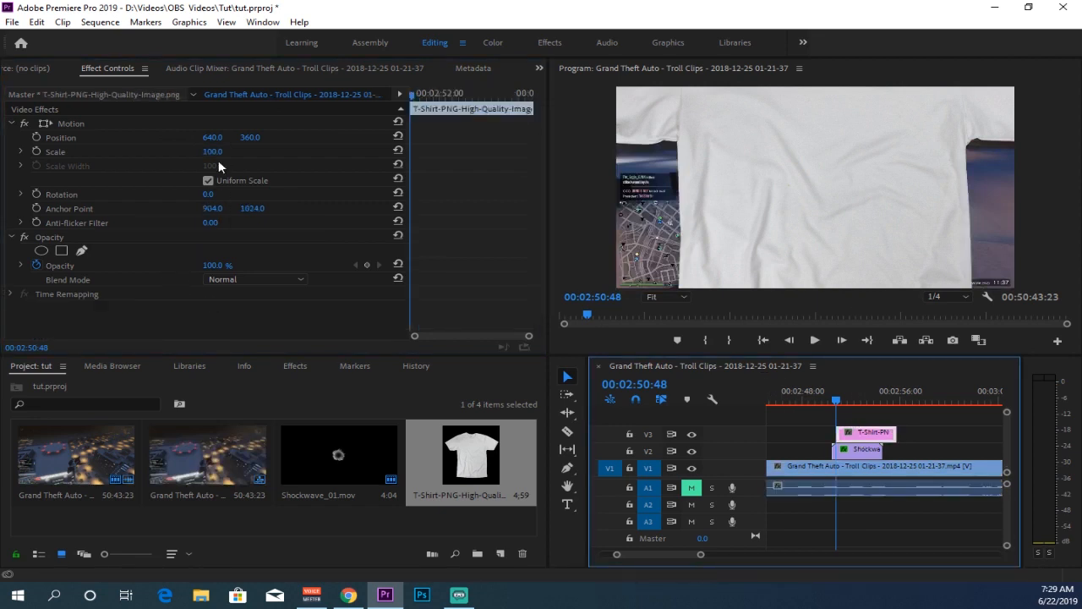
drag(213, 152, 144, 152)
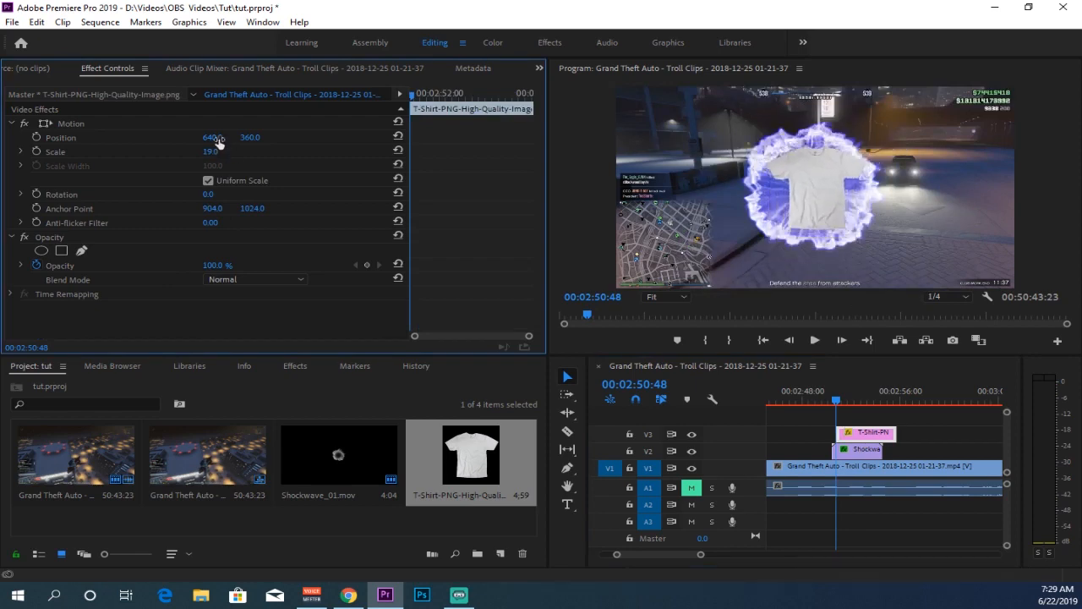
Set the T-shirt's horizontal position to 614
mouse_move(211, 137)
mouse_down()
mouse_move(202, 137)
mouse_move(218, 137)
mouse_up()
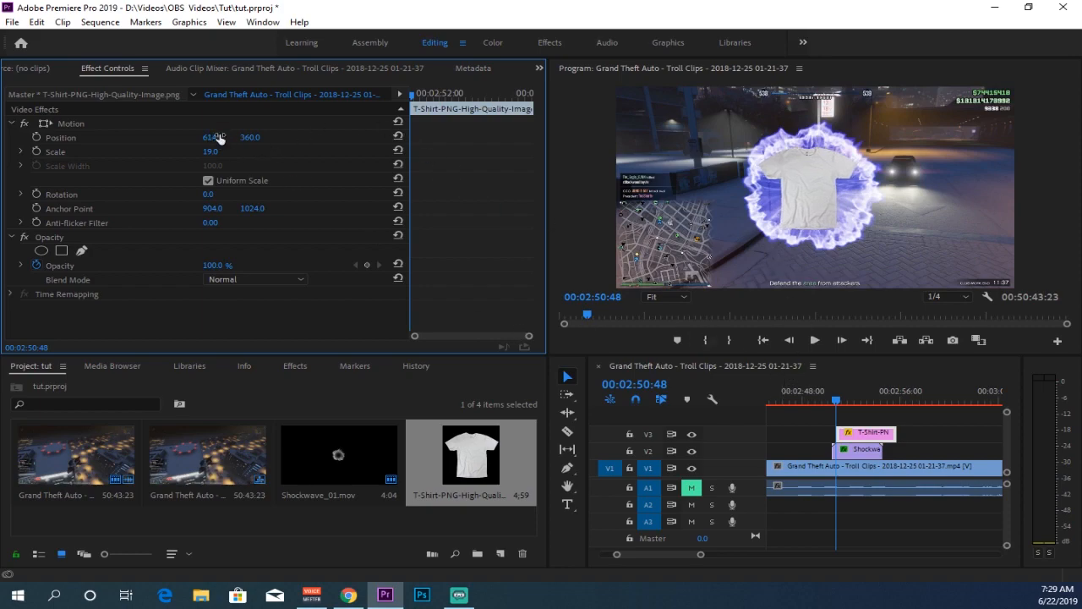
click(218, 137)
Animate the T-shirt's scale with keyframes from 19 at the clip start to 27 a little later
drag(836, 419, 852, 421)
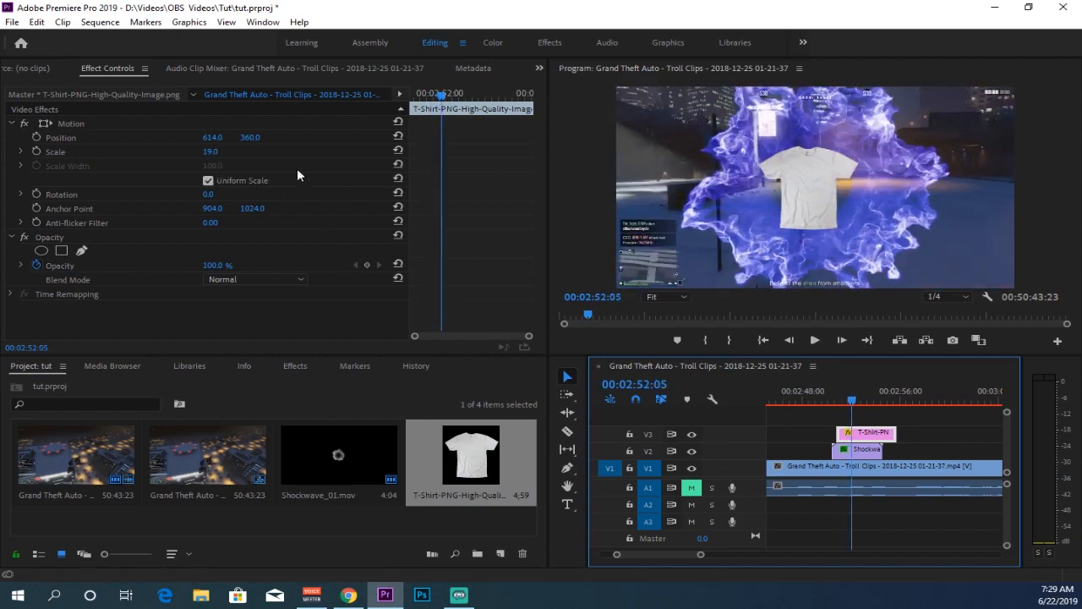
drag(441, 107, 392, 97)
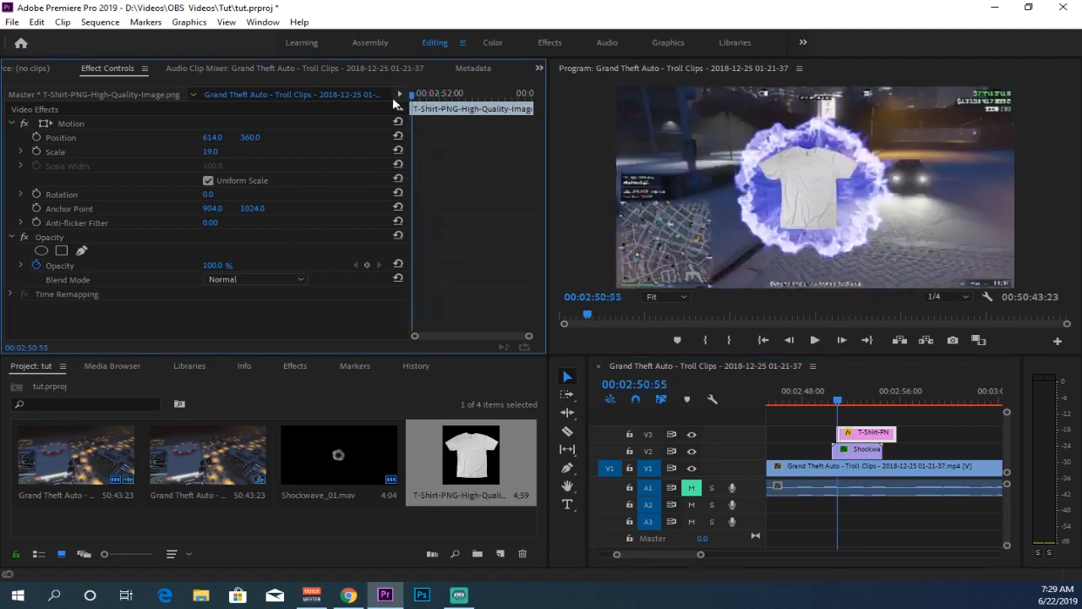
click(38, 150)
mouse_move(414, 101)
mouse_down()
mouse_move(439, 103)
mouse_move(426, 102)
mouse_up()
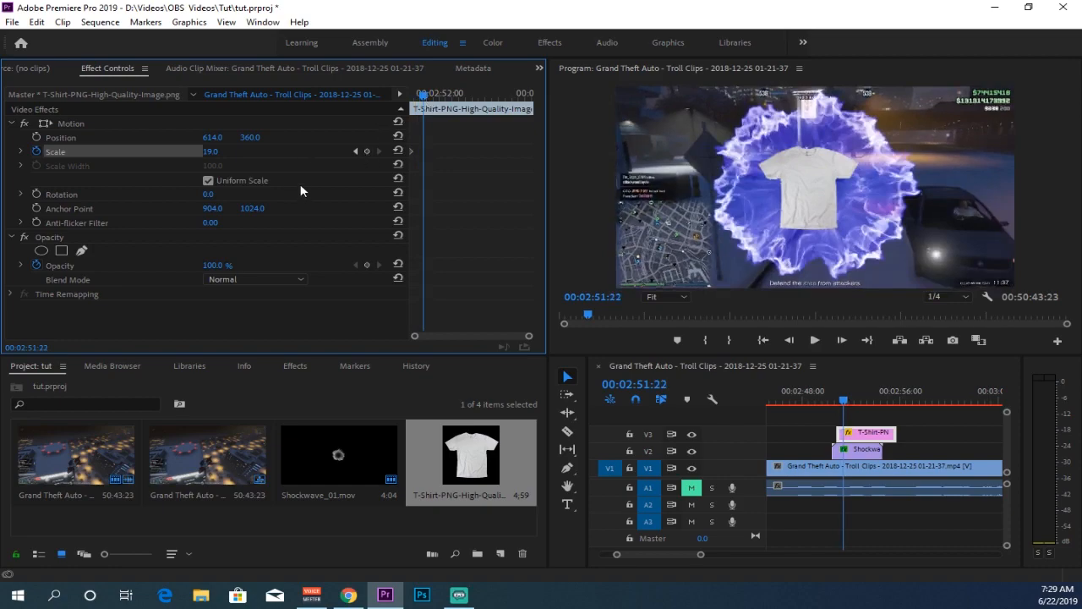
drag(210, 152, 224, 146)
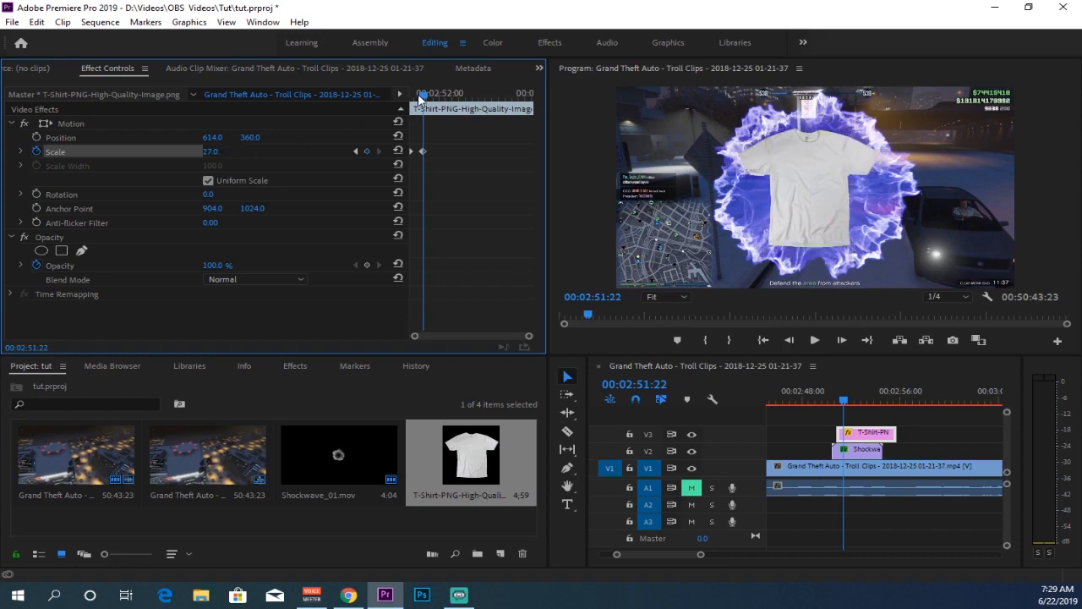
Fade the T-shirt out near its end with opacity keyframes going from 100% to 0%
drag(423, 95, 508, 99)
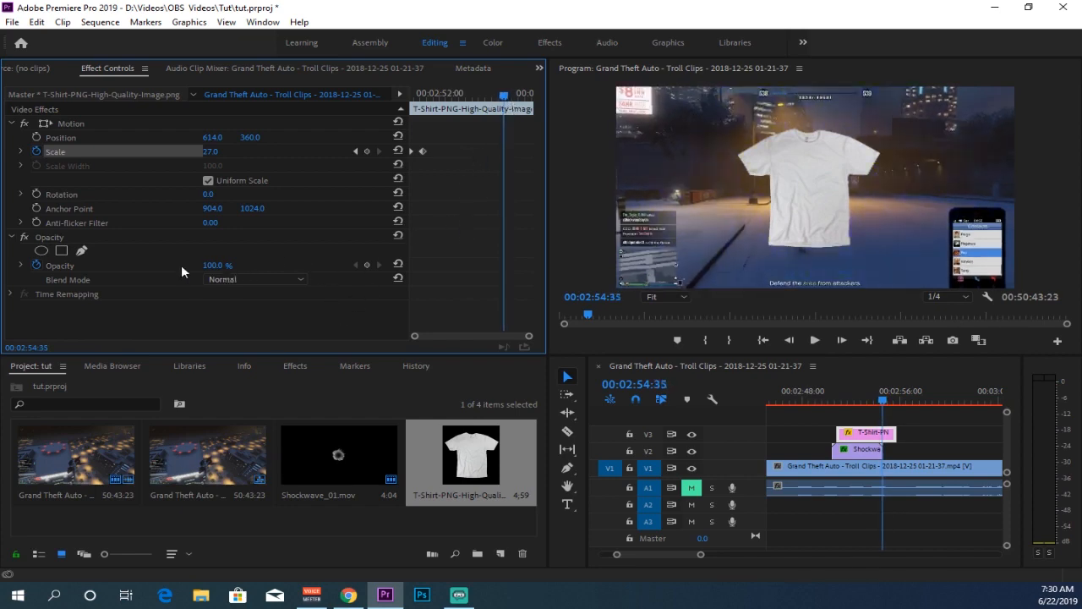
click(366, 265)
text(0)
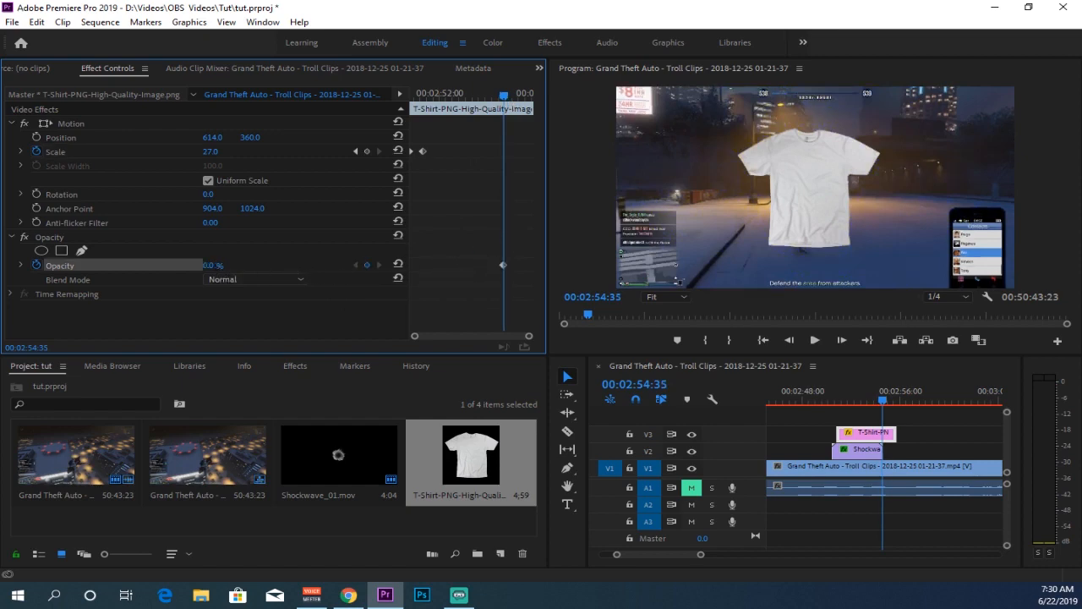
key(Return)
drag(505, 98, 485, 99)
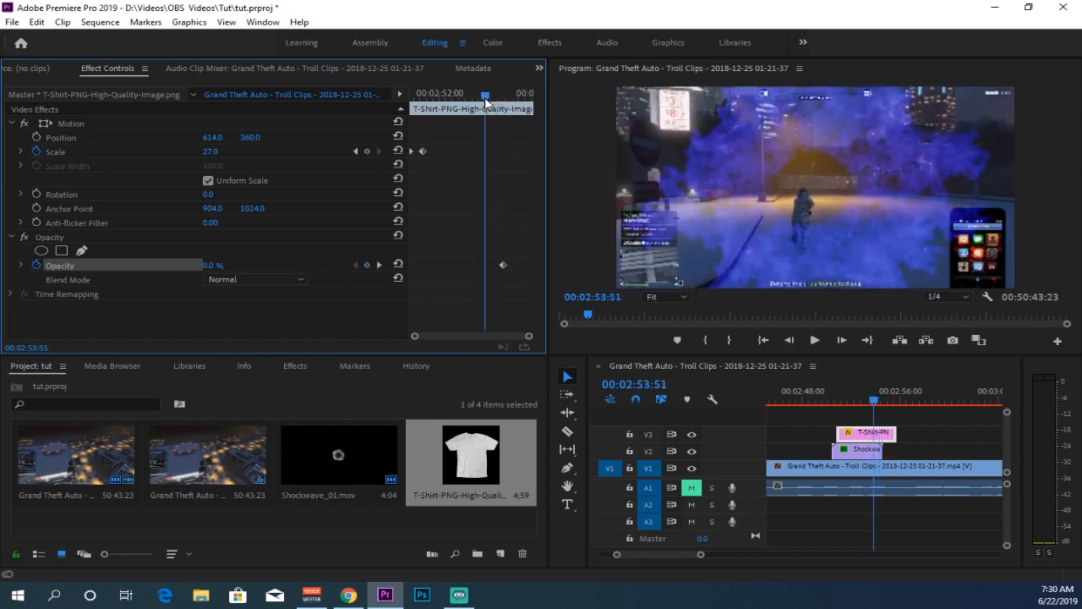
drag(213, 265, 290, 244)
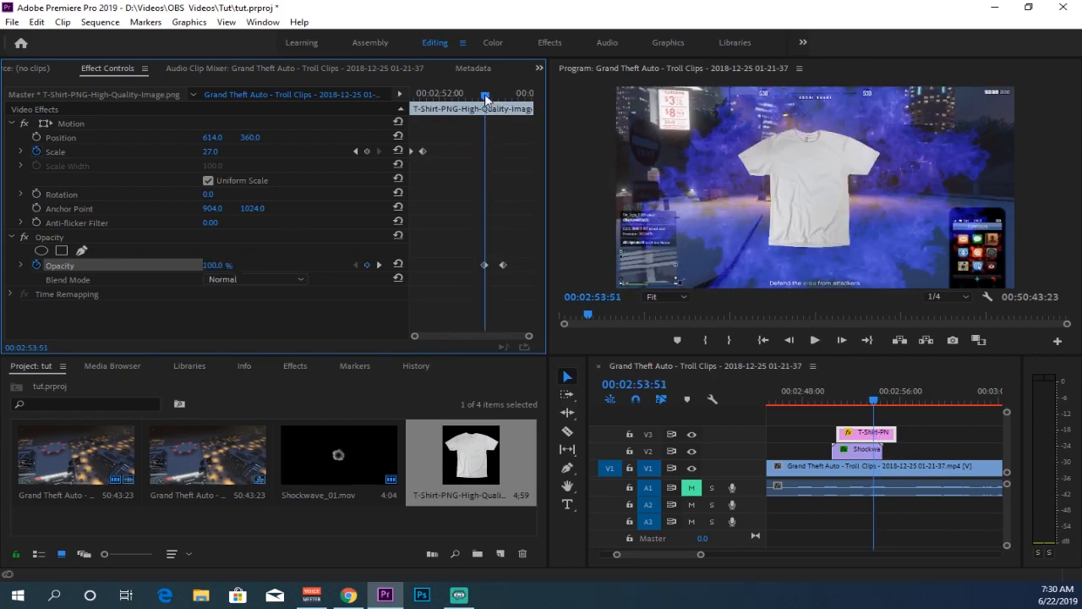
Play back the sequence from just before the shockwave to review the effect
drag(484, 96, 544, 123)
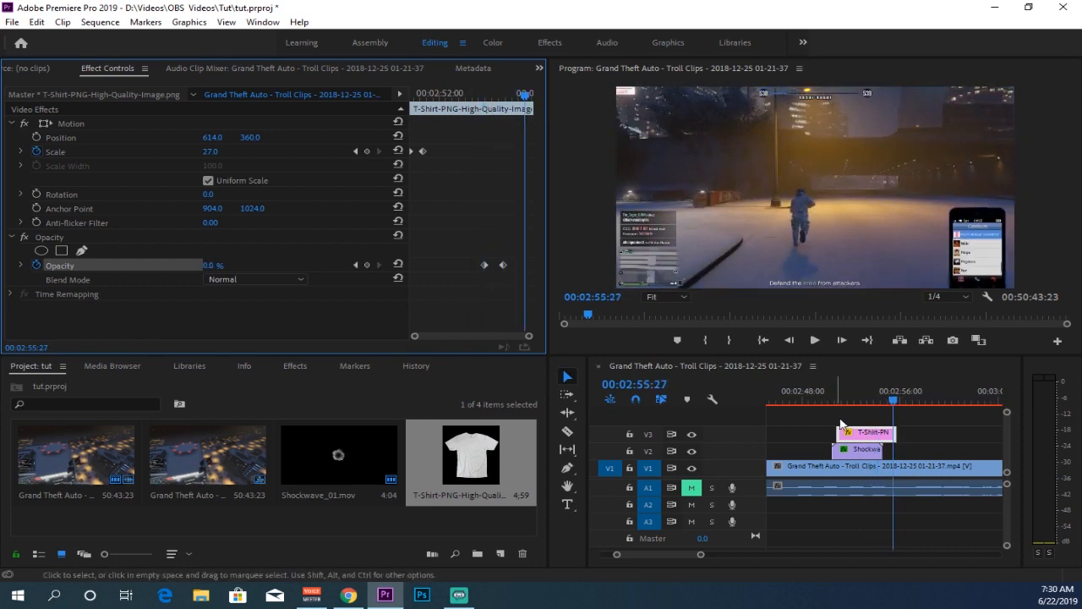
drag(893, 404, 827, 408)
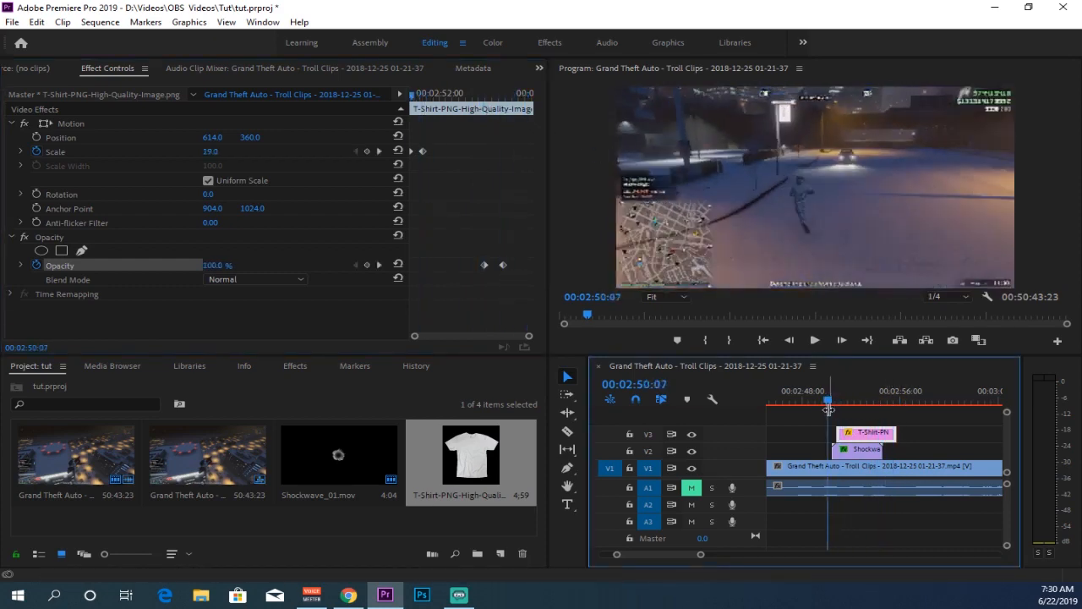
key(space)
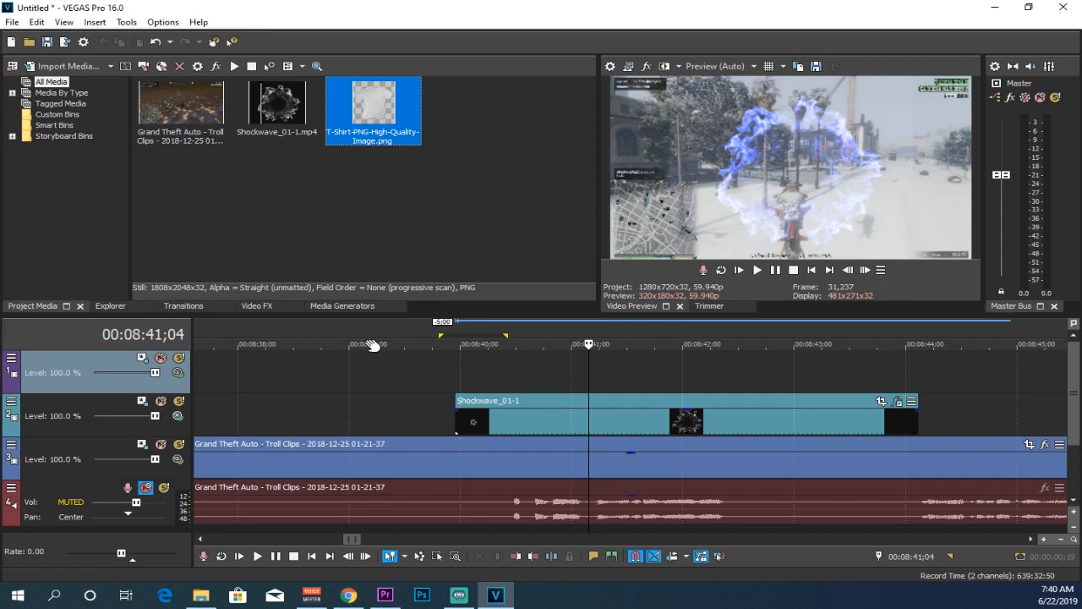
In VEGAS Pro, add the T-Shirt-PNG image to the top track, aligned with the cursor near the shockwave's start
click(599, 432)
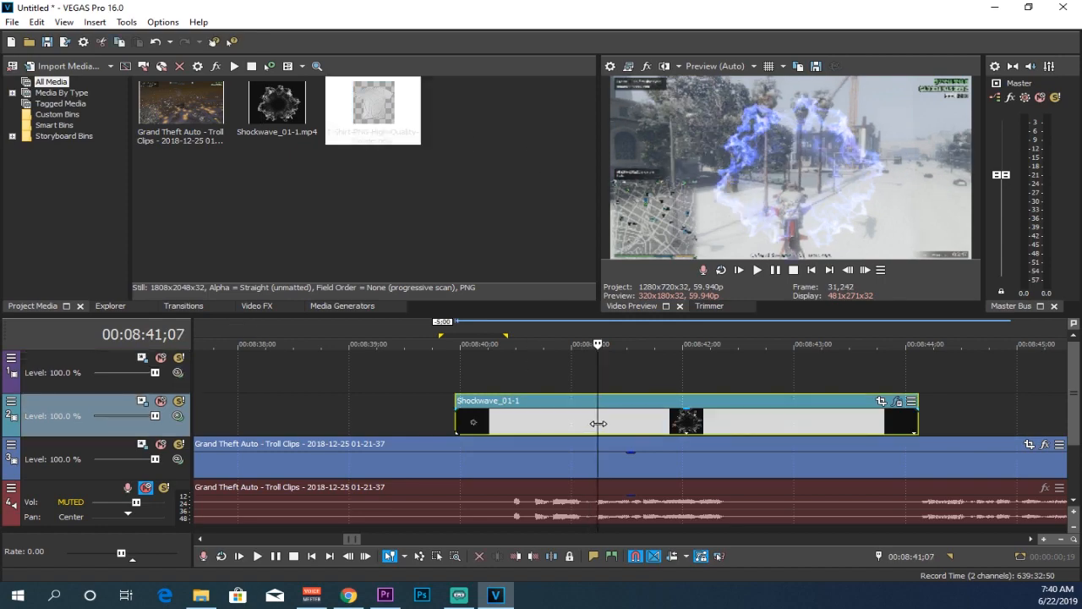
click(247, 309)
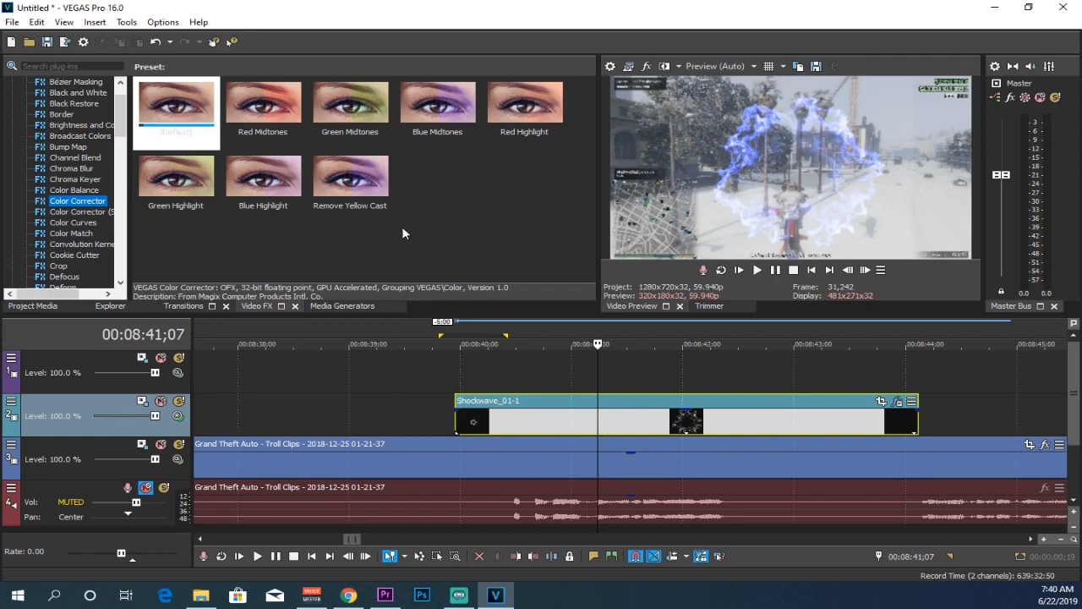
drag(598, 373, 483, 373)
click(19, 308)
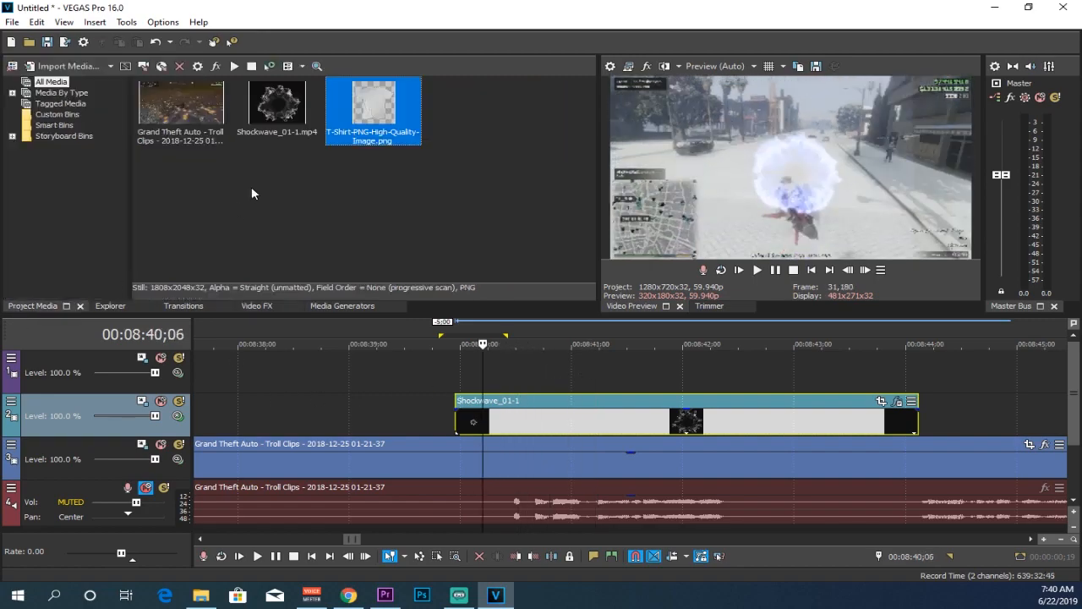
drag(354, 114, 560, 371)
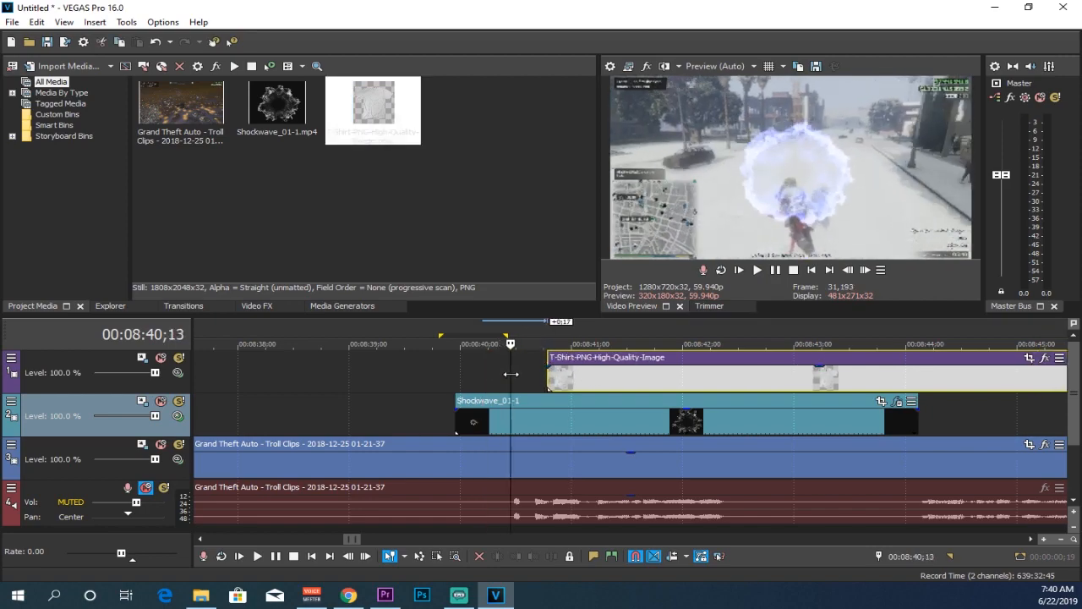
drag(615, 387, 581, 386)
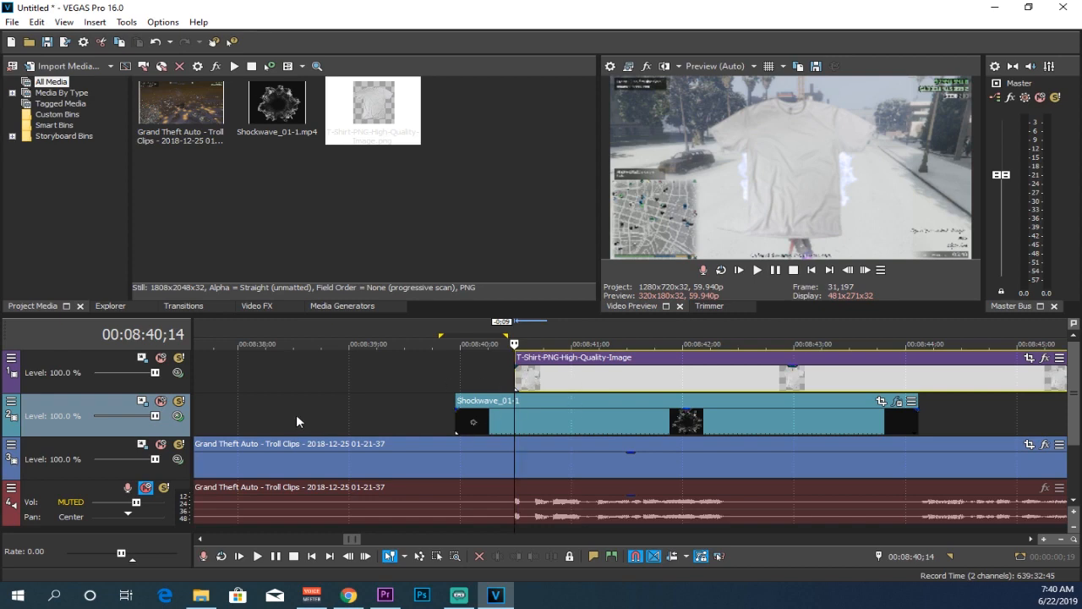
Open Pan/Crop for the T-shirt event and, at about 1 second, resize the frame to 2,387.7 × 2,704.7 to shrink the shirt
scroll(955, 372, down, 3)
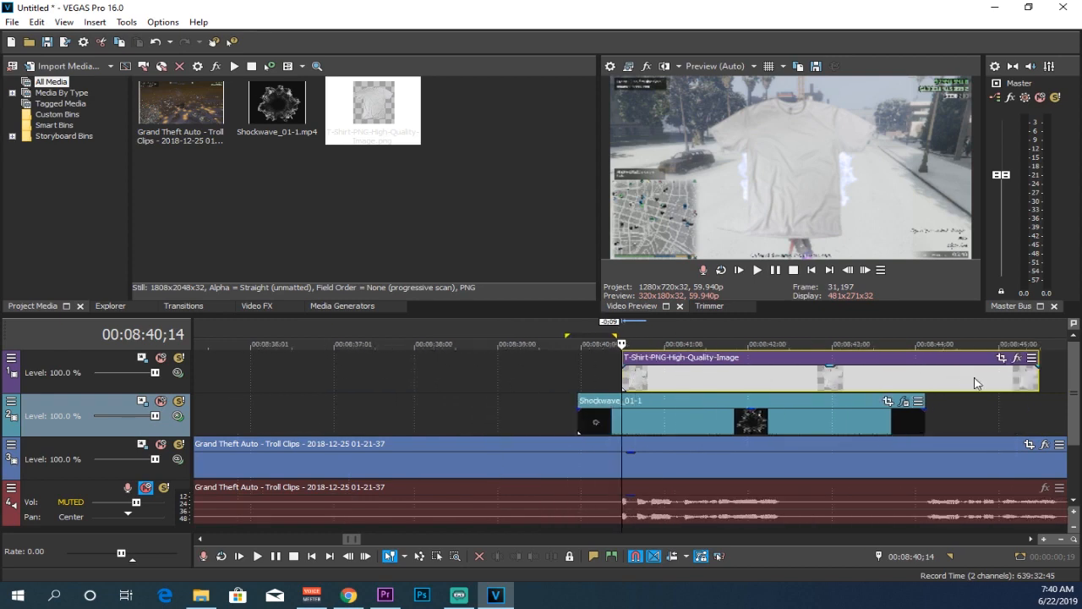
click(1000, 358)
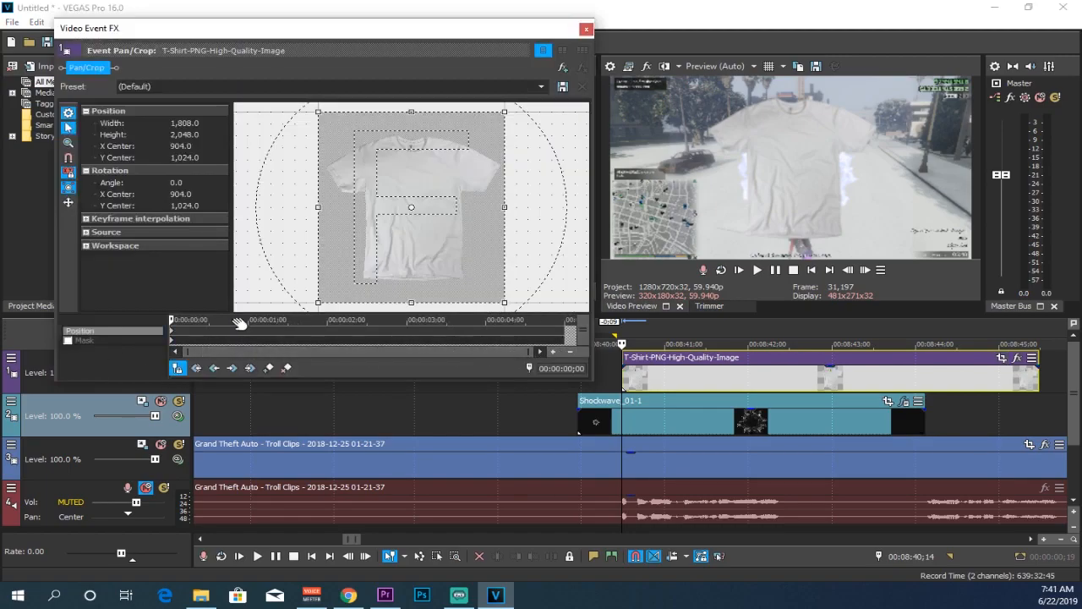
drag(170, 319, 105, 330)
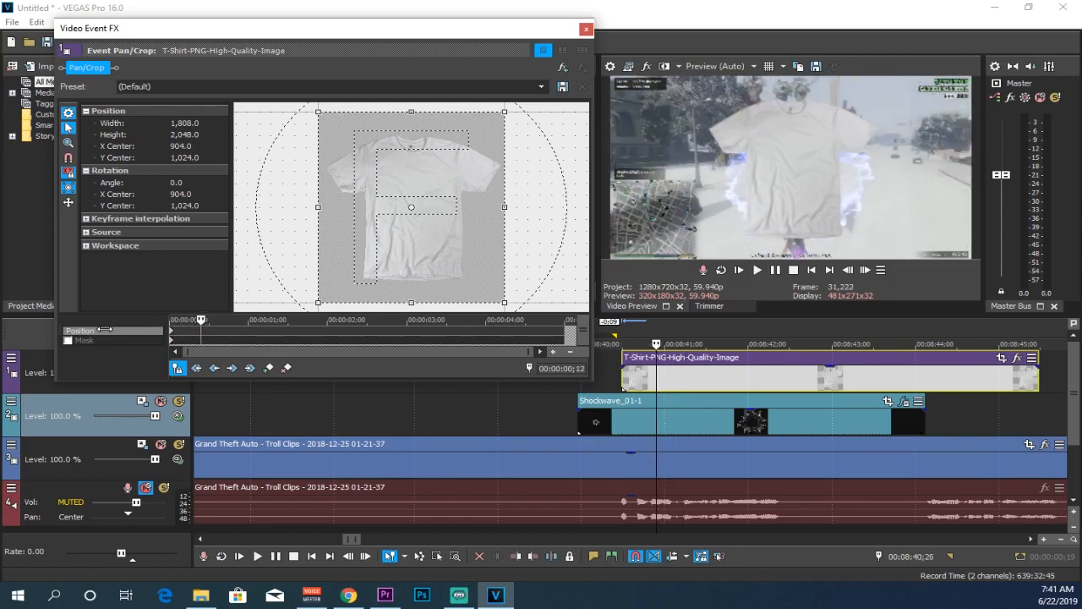
scroll(508, 120, down, 2)
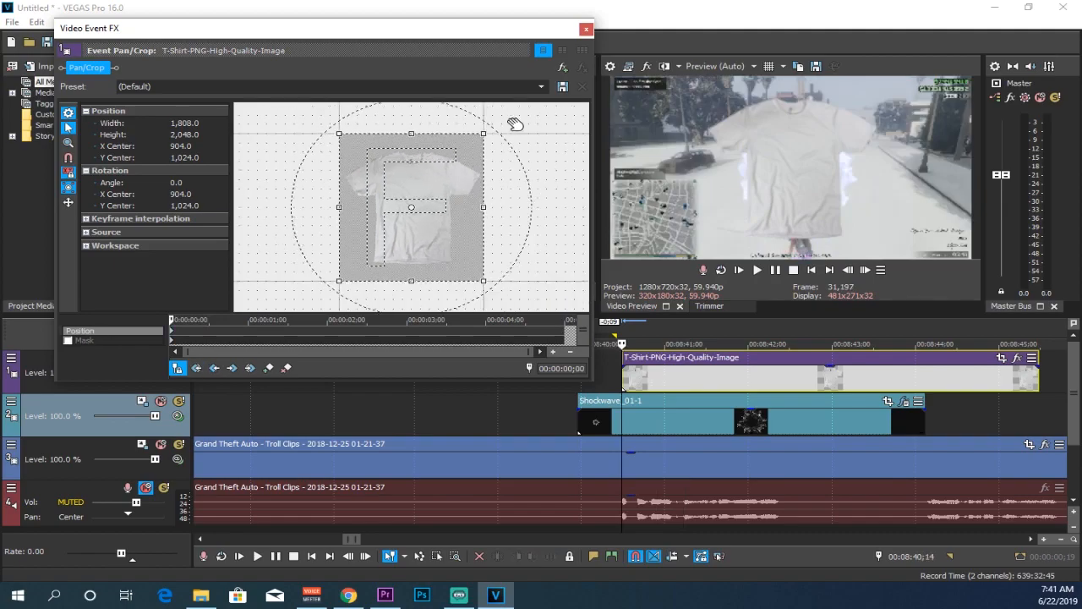
drag(468, 151, 536, 91)
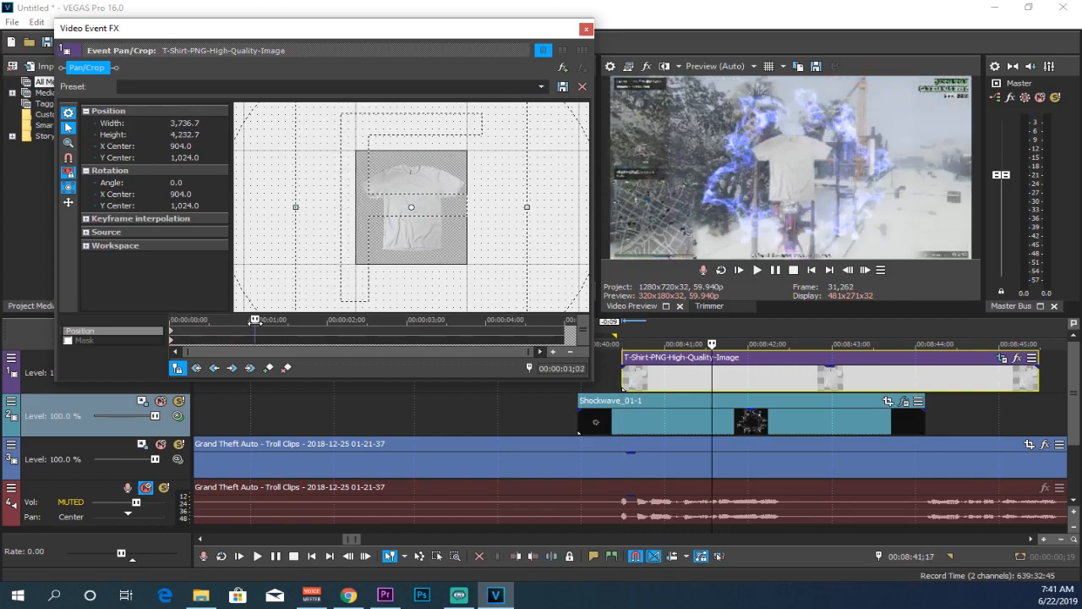
scroll(470, 161, down, 2)
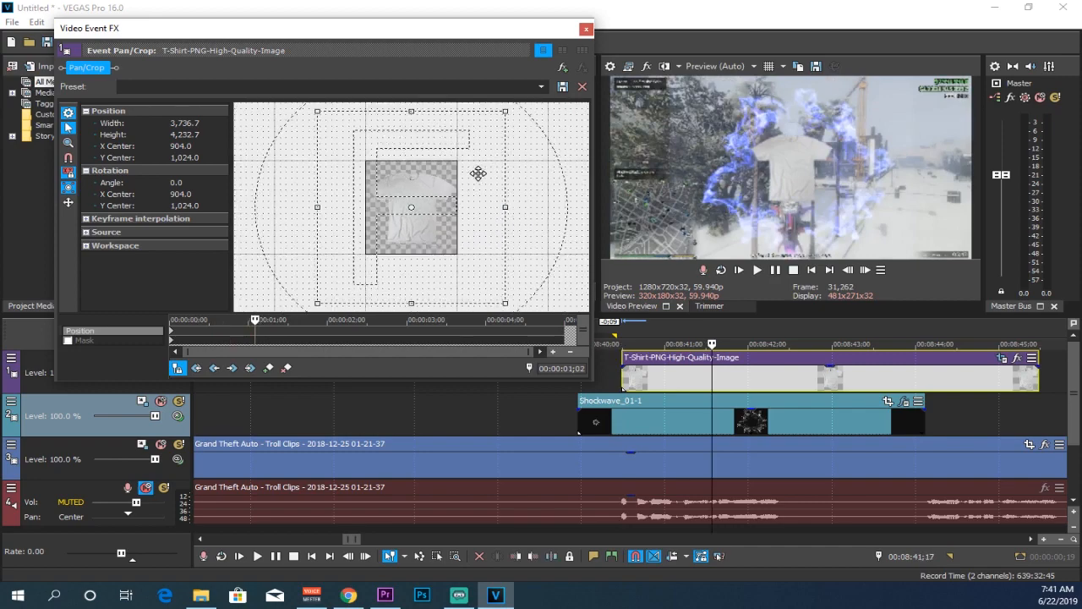
drag(505, 113, 468, 146)
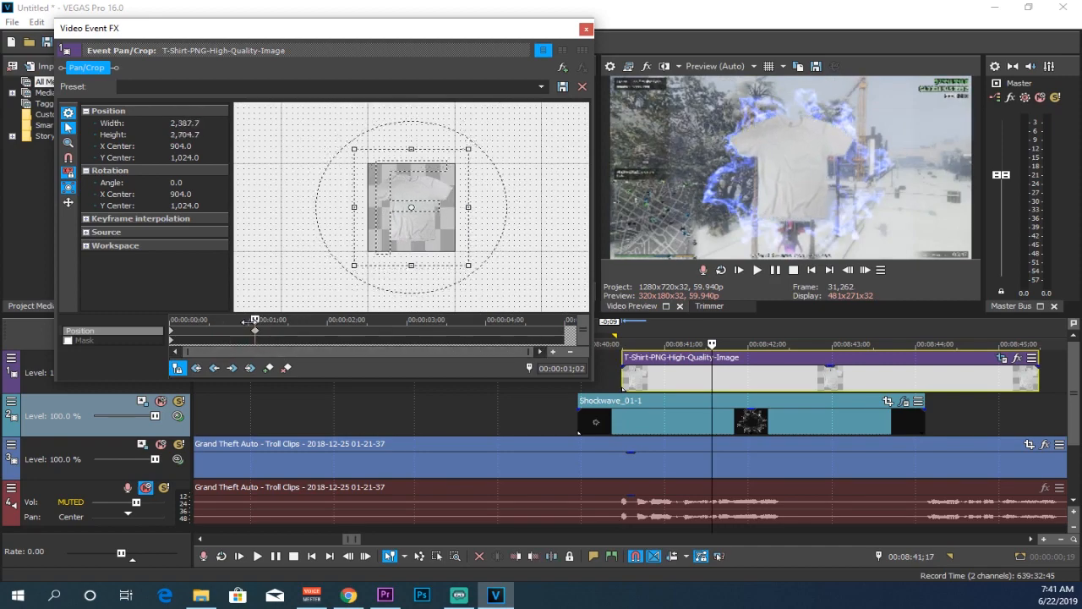
At about 1;27 into the event, shrink the frame to 1,916.9 × 2,171.4, then close the Pan/Crop window
drag(255, 321, 321, 348)
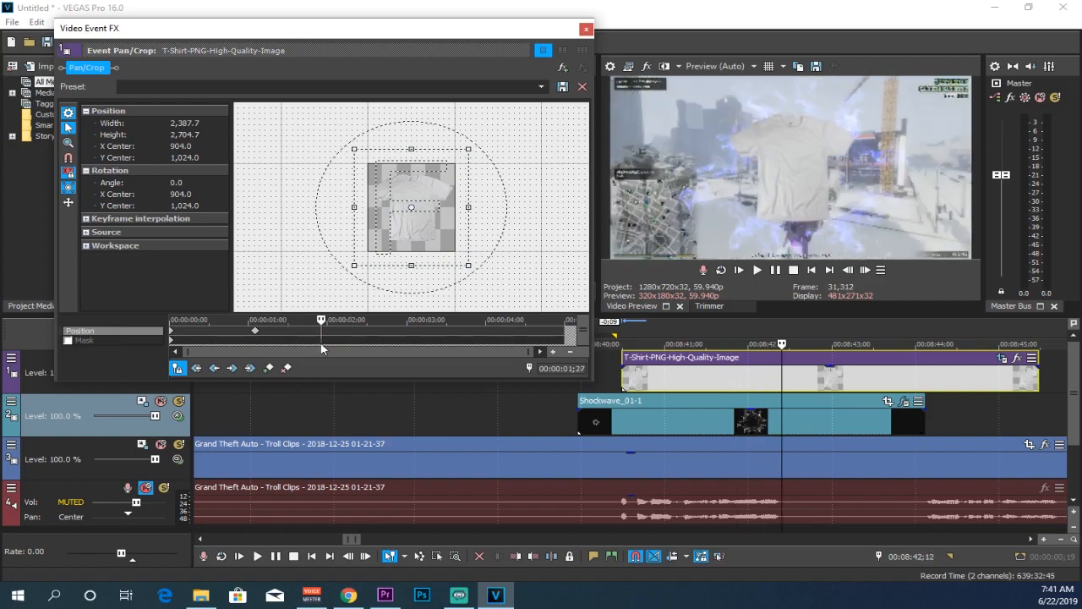
drag(468, 151, 463, 159)
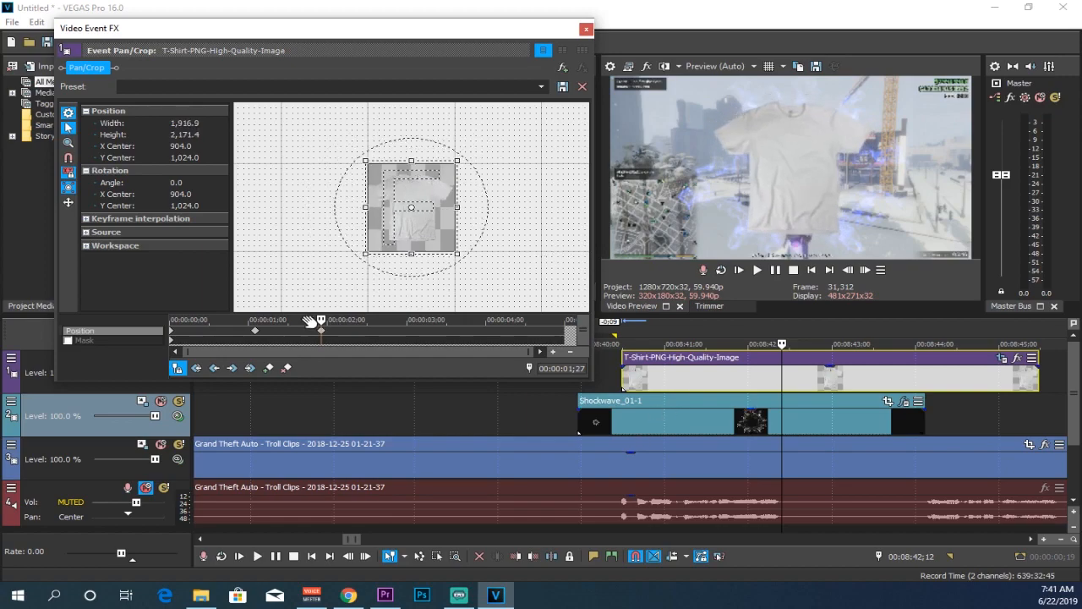
drag(362, 319, 503, 319)
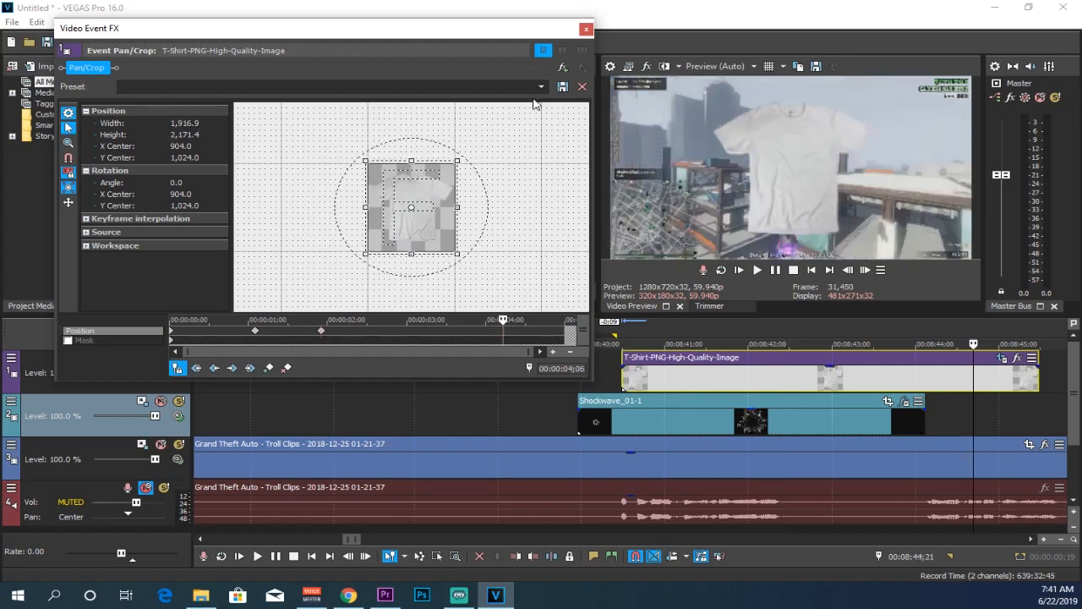
click(587, 29)
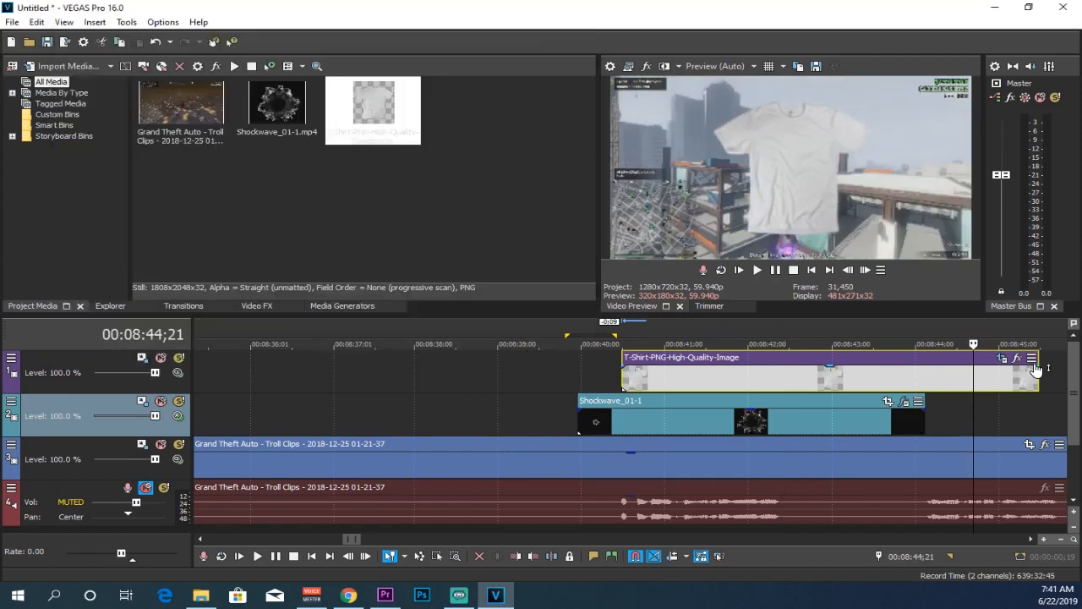
Add a fade-out to the end of the T-shirt event starting near 00:08:43 and play back to review
drag(1041, 369, 869, 372)
drag(973, 344, 817, 344)
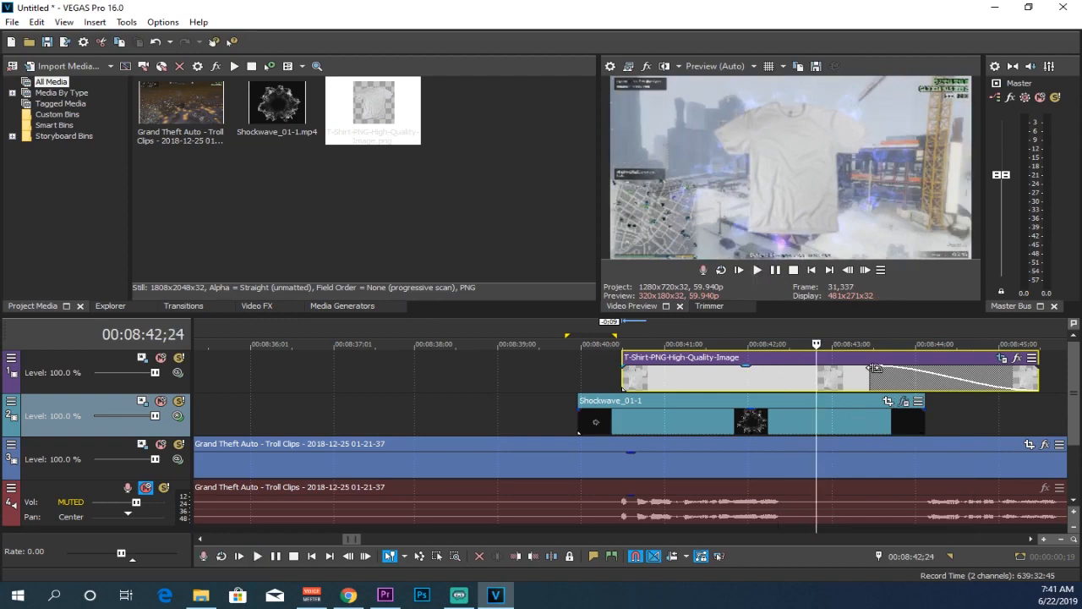
drag(821, 359, 843, 366)
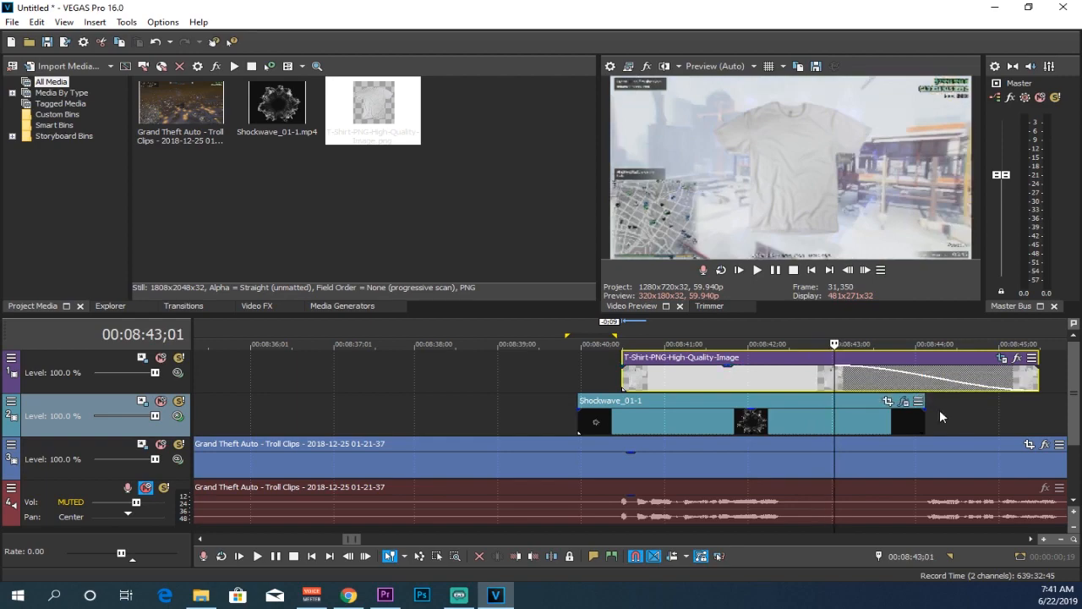
key(space)
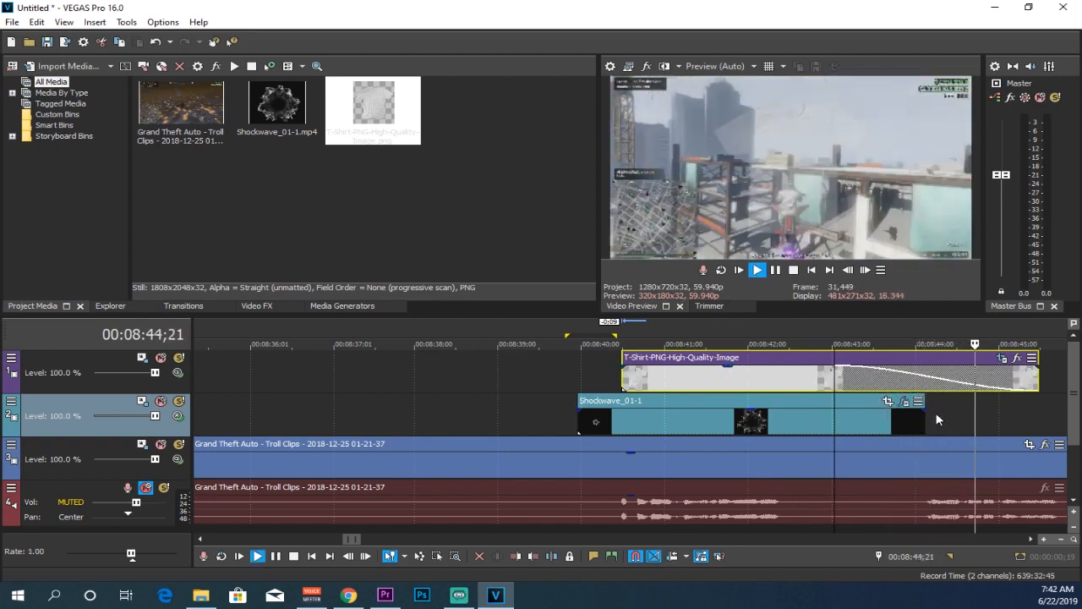